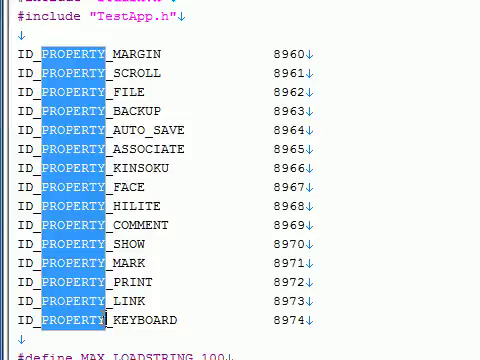
click(39, 35)
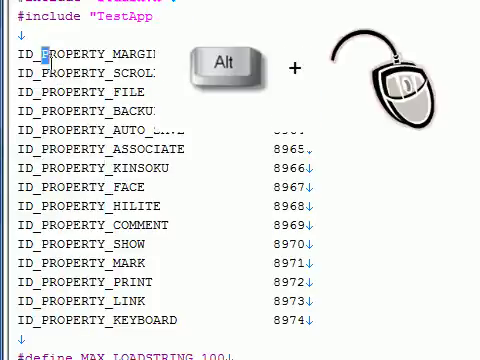
mouse_move(42, 52)
mouse_down()
mouse_move(101, 265)
mouse_move(107, 318)
mouse_up()
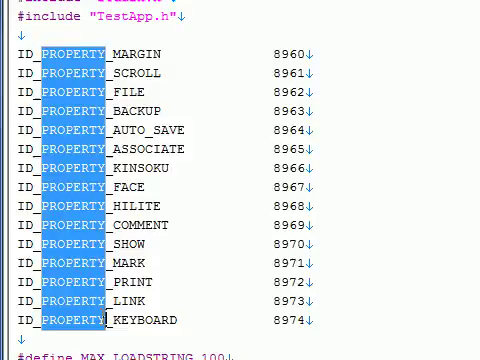
text(PROP)
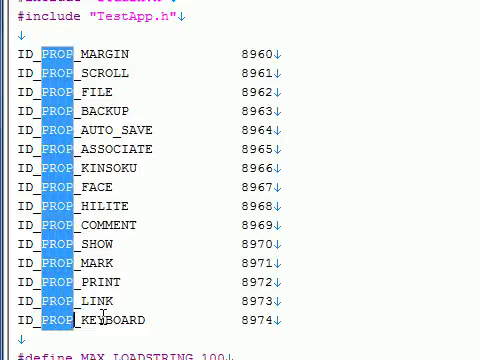
Clear the PROPERTY block marking and switch to box-selection mode.
key(ctrl+shift+F8)
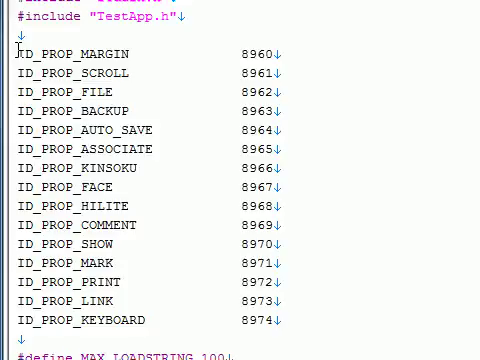
Box-select ID across all fifteen lines down to ID_PROP_KEYBOARD and replace it with '#define ID'.
key(Right)
key(Right)
key(Down)
key(Down)
key(Down)
key(Down)
key(Down)
key(Down)
key(Down)
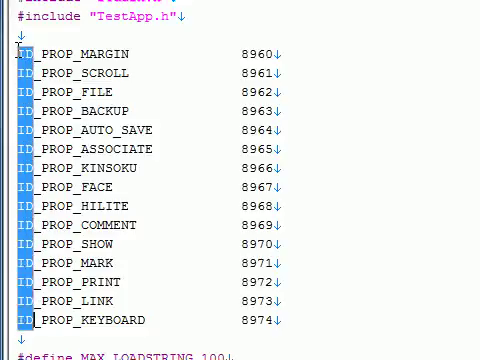
key(Down)
key(Up)
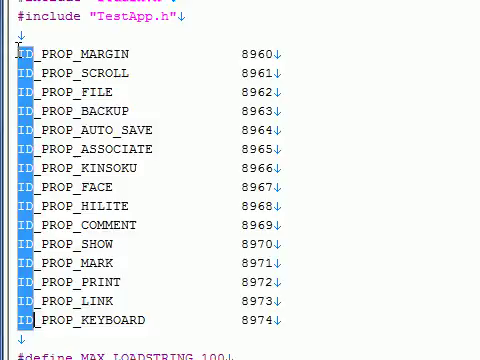
text(#)
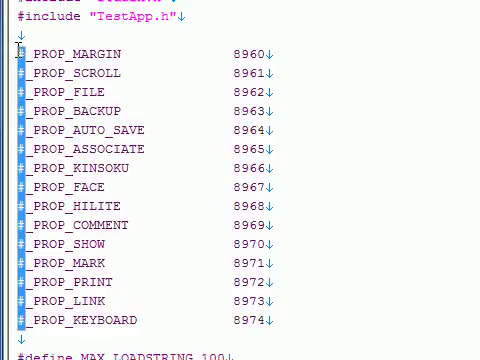
text(define ID)
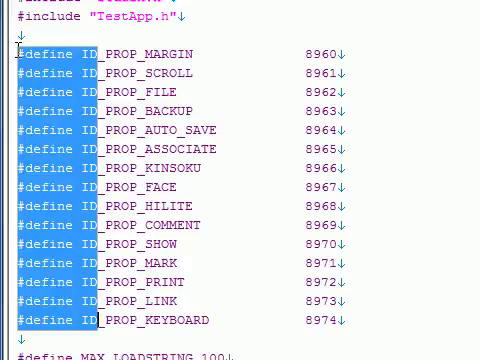
key(Escape)
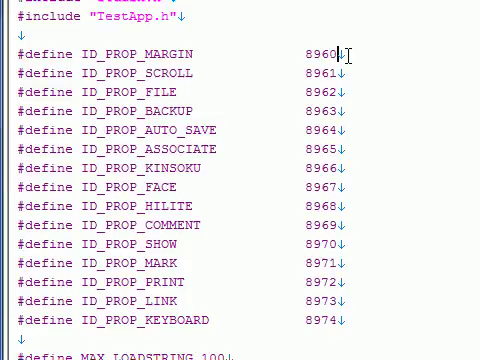
Place a zero-width column cursor after the values 8960 through 8974.
mouse_move(347, 54)
mouse_down()
mouse_move(356, 148)
mouse_move(356, 318)
mouse_up()
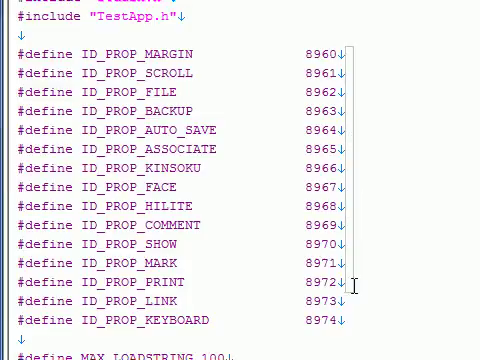